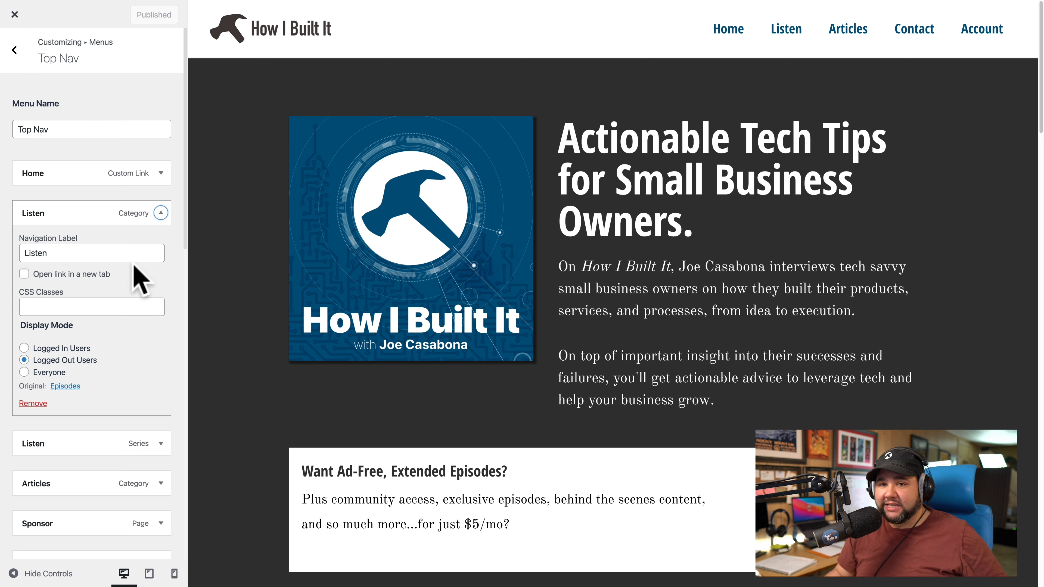
Collapse the Listen (Category) item and show the Listen (Series) item's settings, limited to Logged In Users.
{"action": "left_click", "coordinate": [161, 213]}
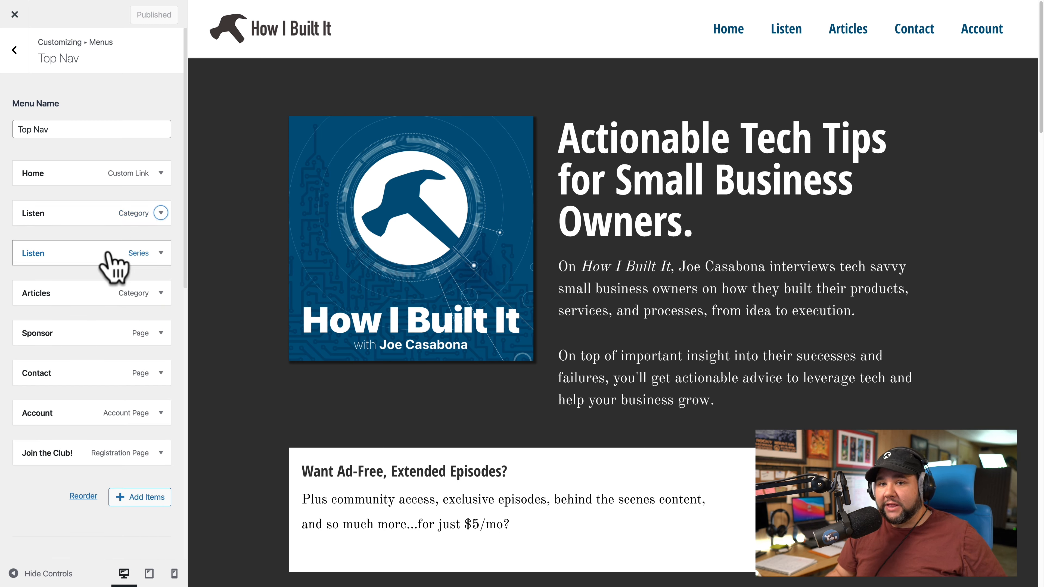
{"action": "left_click", "coordinate": [164, 255]}
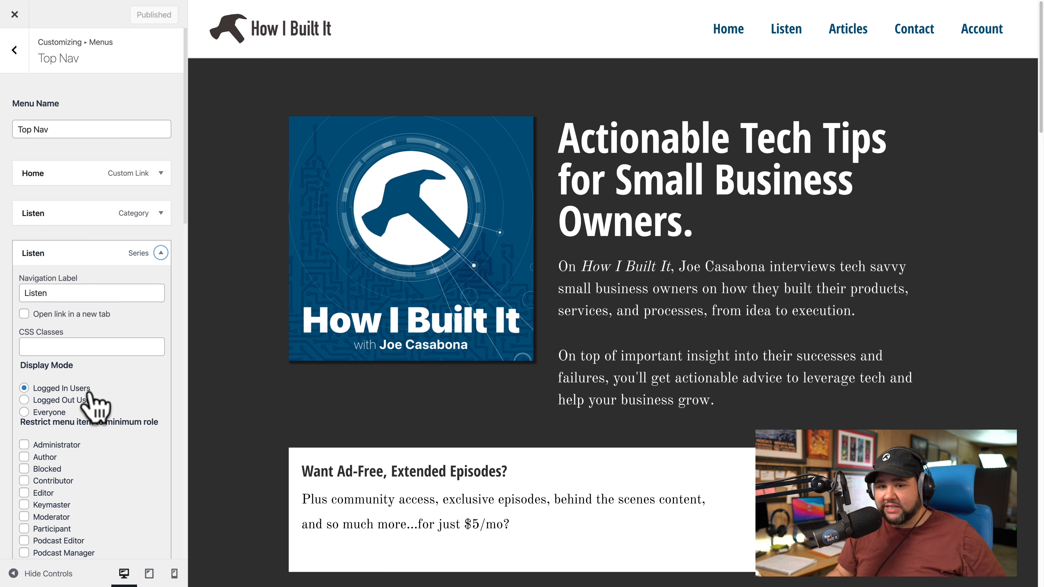
{"action": "scroll", "coordinate": [94, 405], "scroll_direction": "down", "scroll_amount": 2}
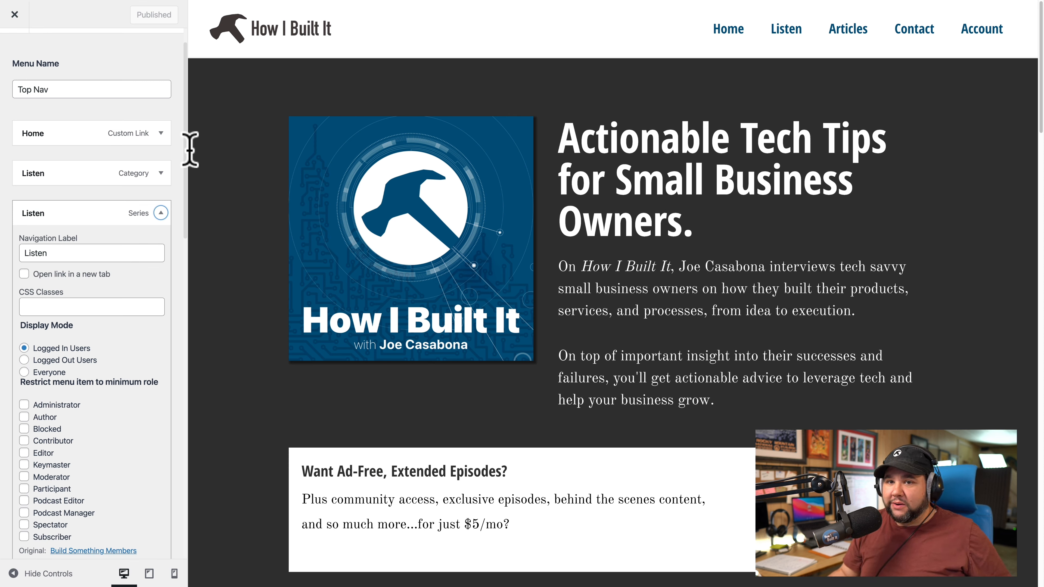
Check the Display Mode of the Articles, Sponsor and Contact menu items, collapsing each afterward.
{"action": "left_click", "coordinate": [159, 216]}
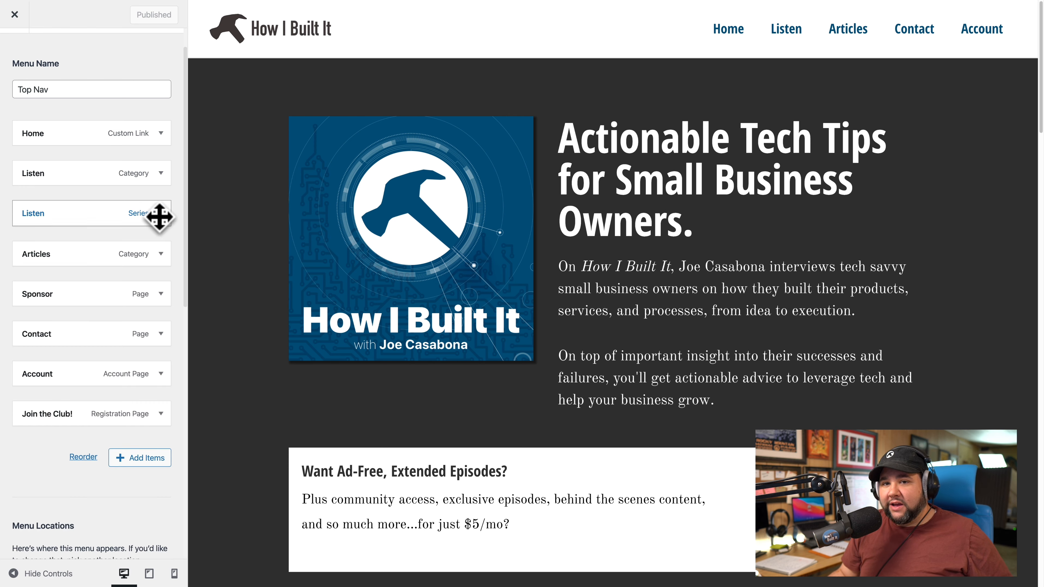
{"action": "left_click", "coordinate": [161, 254]}
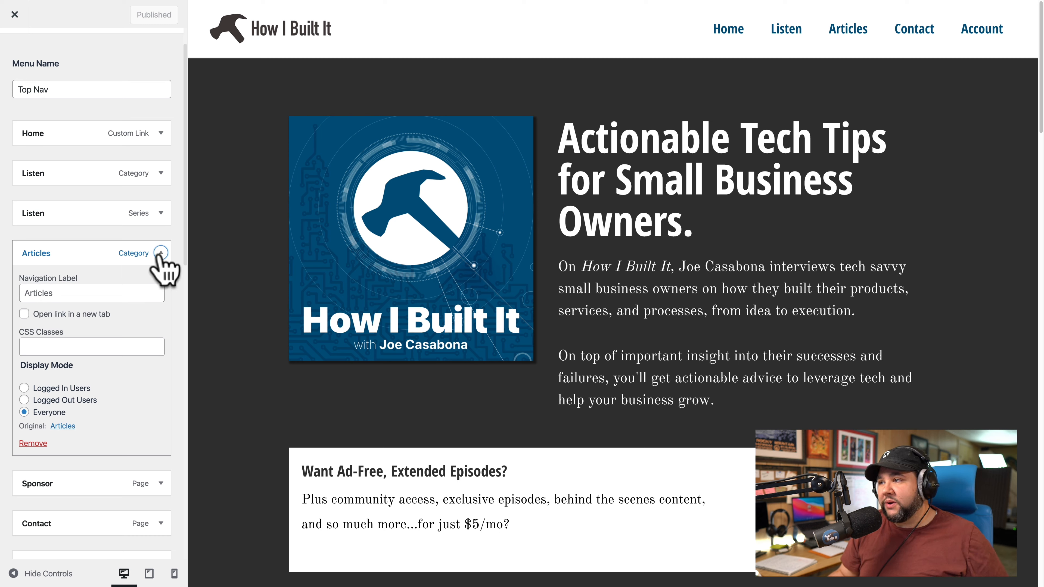
{"action": "left_click", "coordinate": [161, 253]}
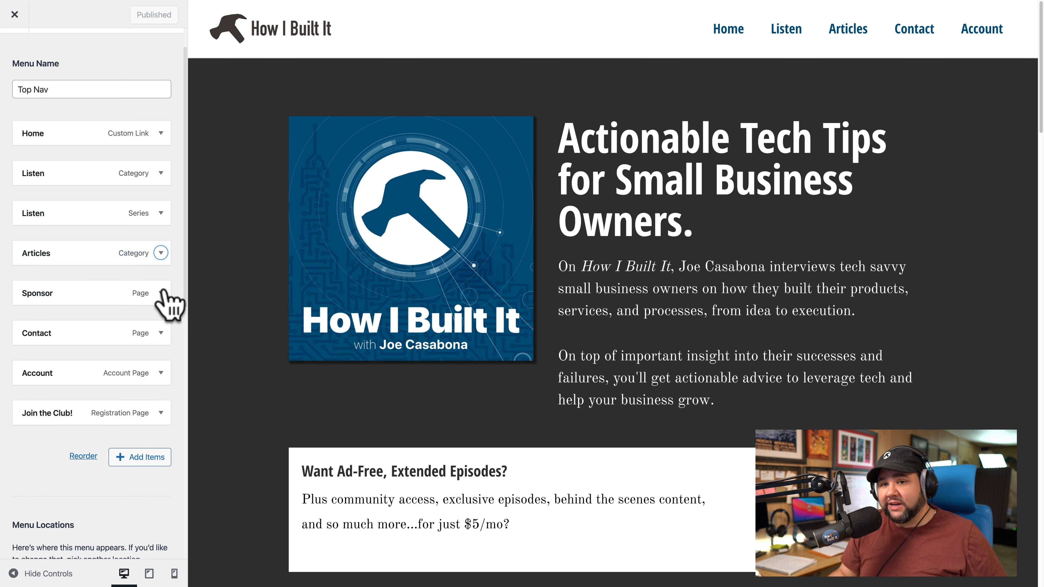
{"action": "left_click", "coordinate": [161, 293]}
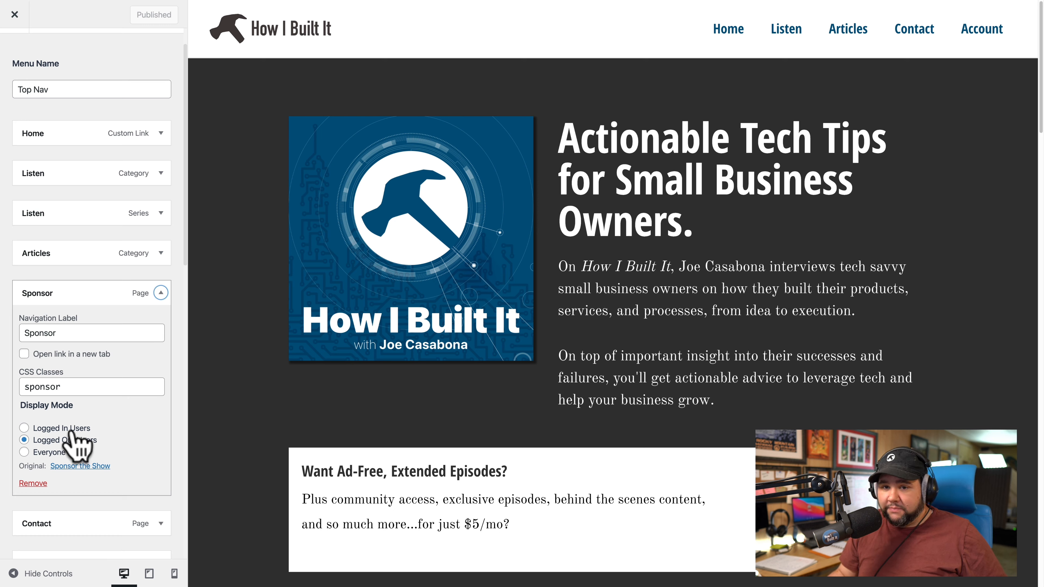
{"action": "left_click", "coordinate": [161, 293]}
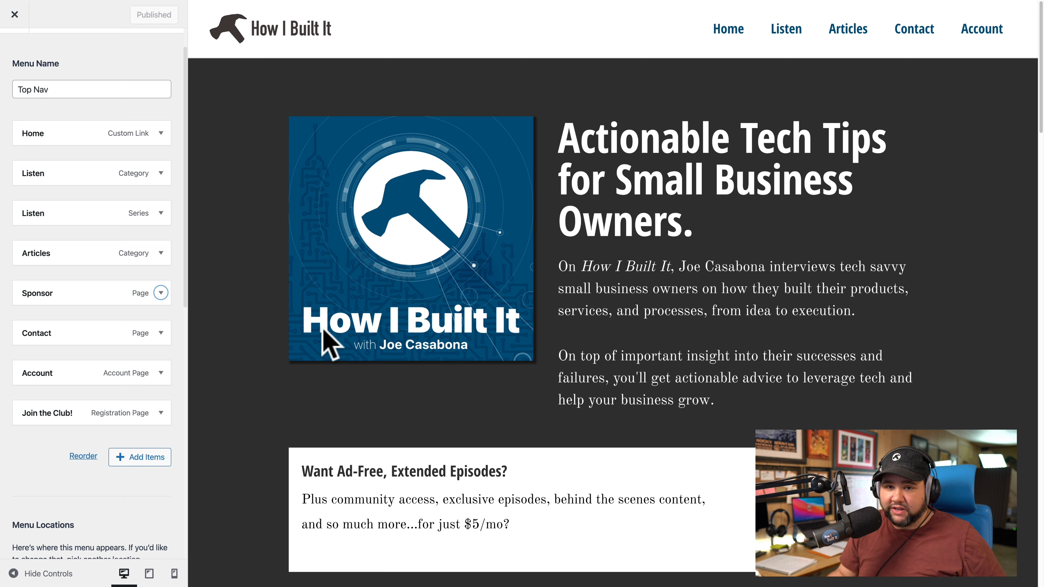
{"action": "left_click", "coordinate": [161, 333]}
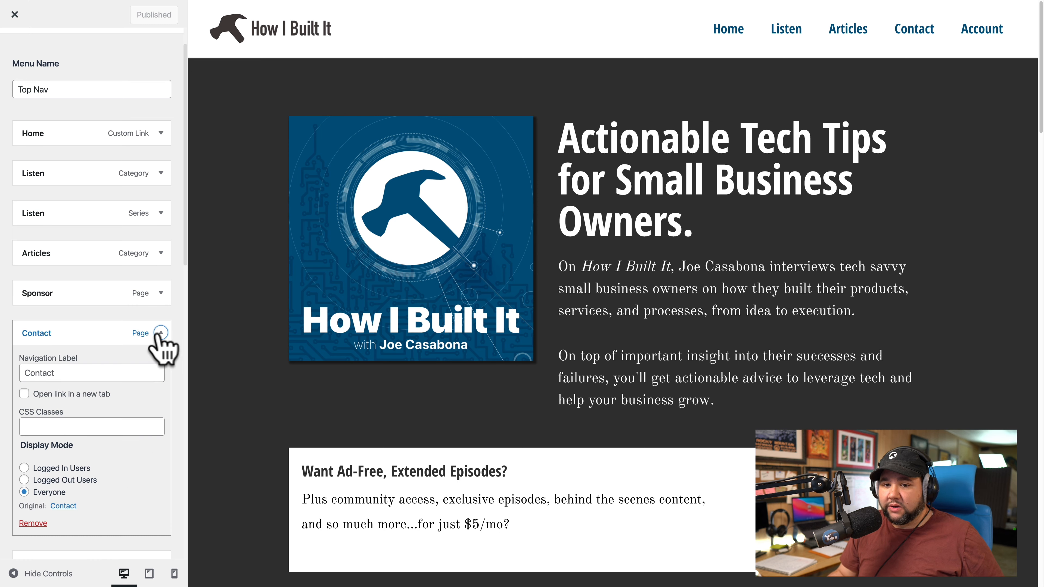
{"action": "left_click", "coordinate": [161, 332]}
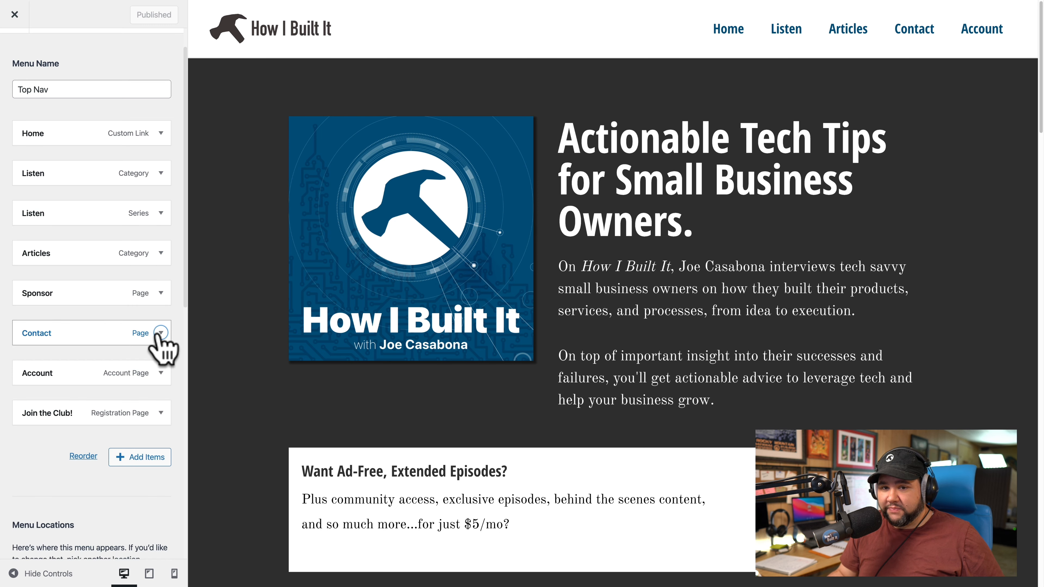
Open the Account item's settings (Logged In Users) and preview its Your Membership page.
{"action": "left_click", "coordinate": [161, 373]}
{"action": "scroll", "coordinate": [84, 468], "scroll_direction": "down", "scroll_amount": 1}
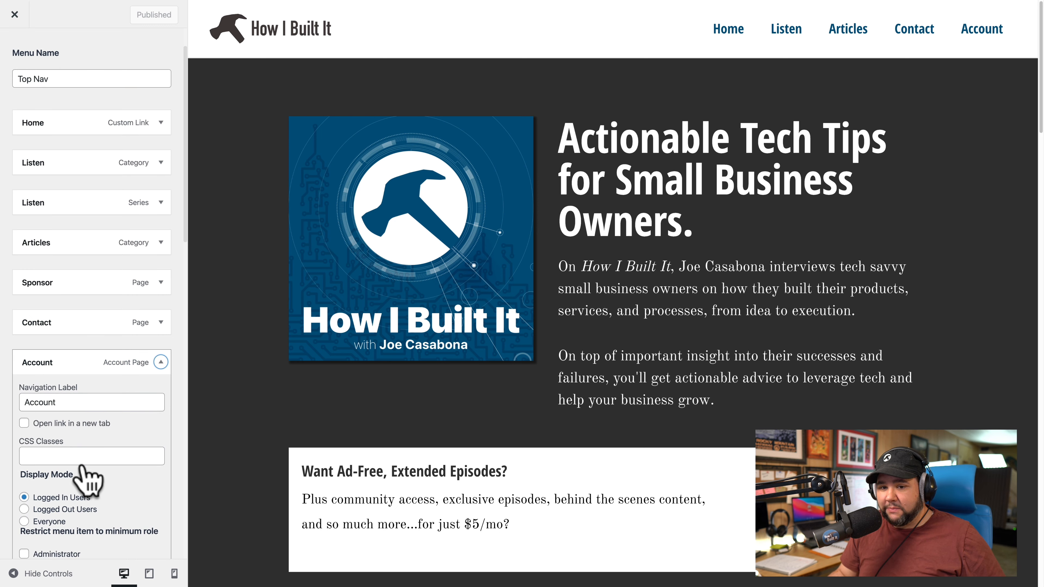
{"action": "scroll", "coordinate": [84, 460], "scroll_direction": "down", "scroll_amount": 2}
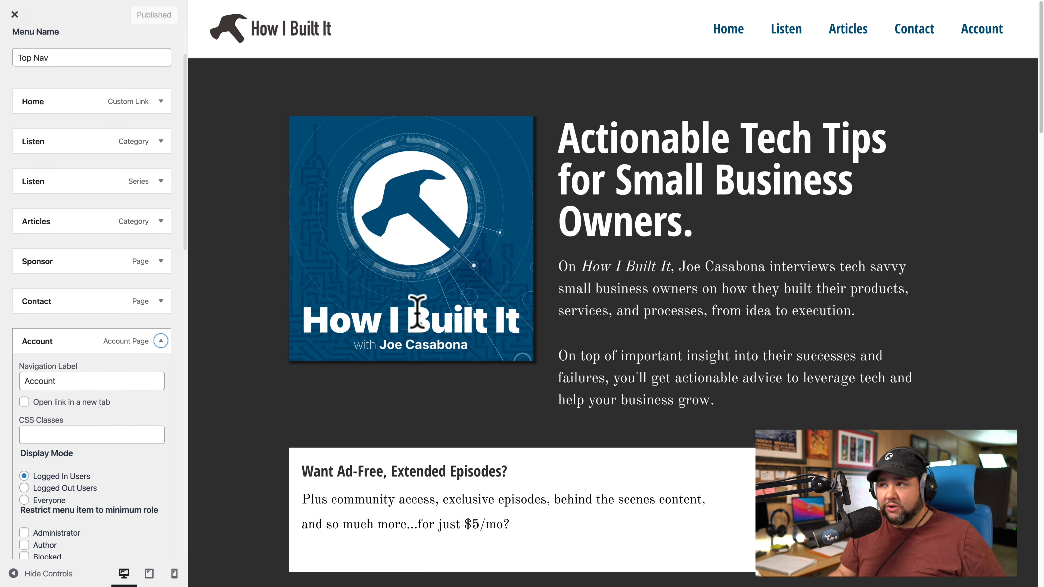
{"action": "left_click", "coordinate": [978, 41]}
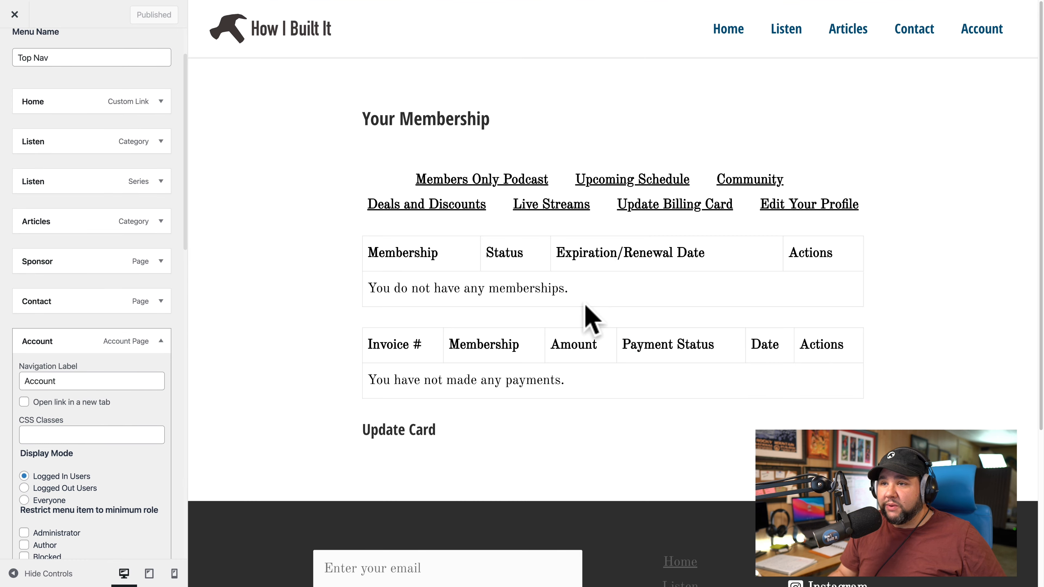
Collapse the Account item, review and collapse Join the Club!, then bring up the Add Items picker.
{"action": "scroll", "coordinate": [592, 319], "scroll_direction": "down", "scroll_amount": 1}
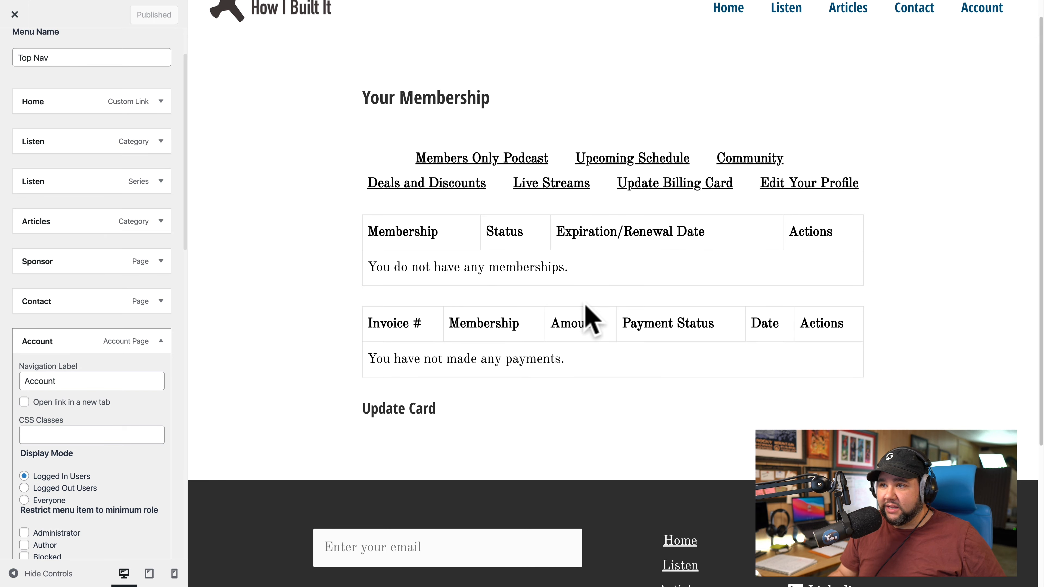
{"action": "scroll", "coordinate": [592, 318], "scroll_direction": "down", "scroll_amount": 1}
{"action": "scroll", "coordinate": [592, 319], "scroll_direction": "up", "scroll_amount": 2}
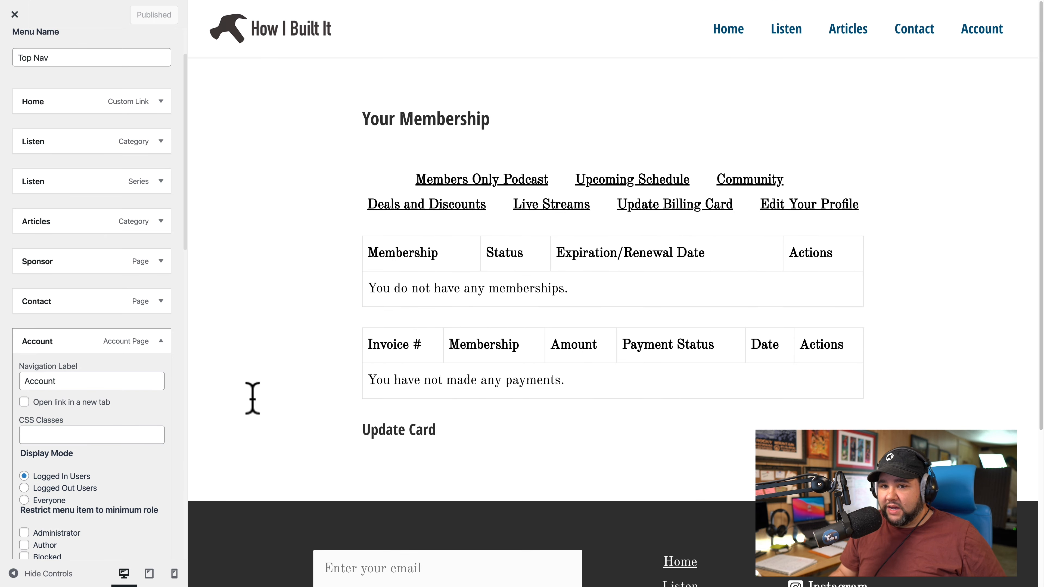
{"action": "left_click", "coordinate": [161, 341]}
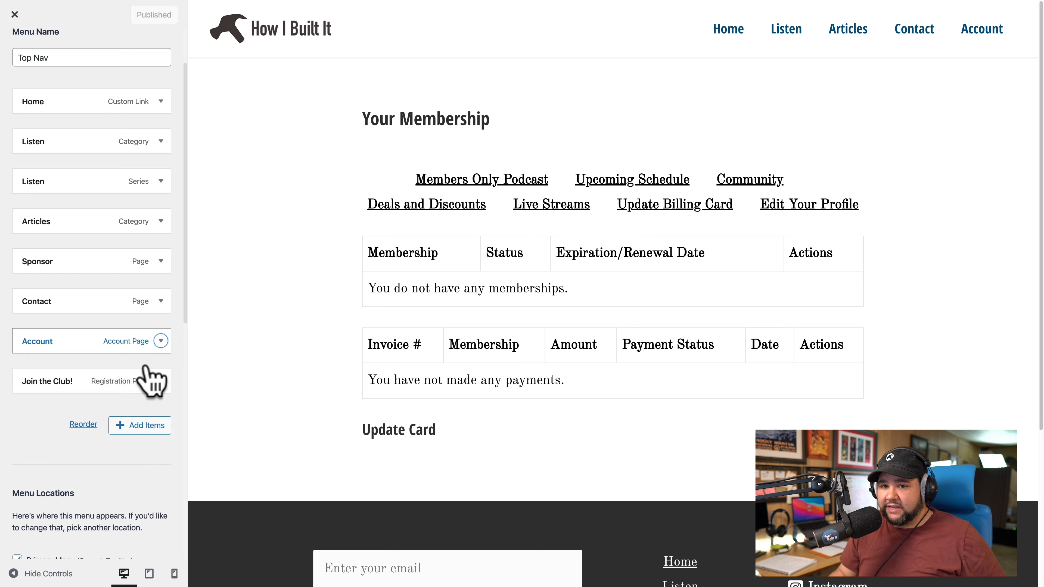
{"action": "left_click", "coordinate": [161, 381]}
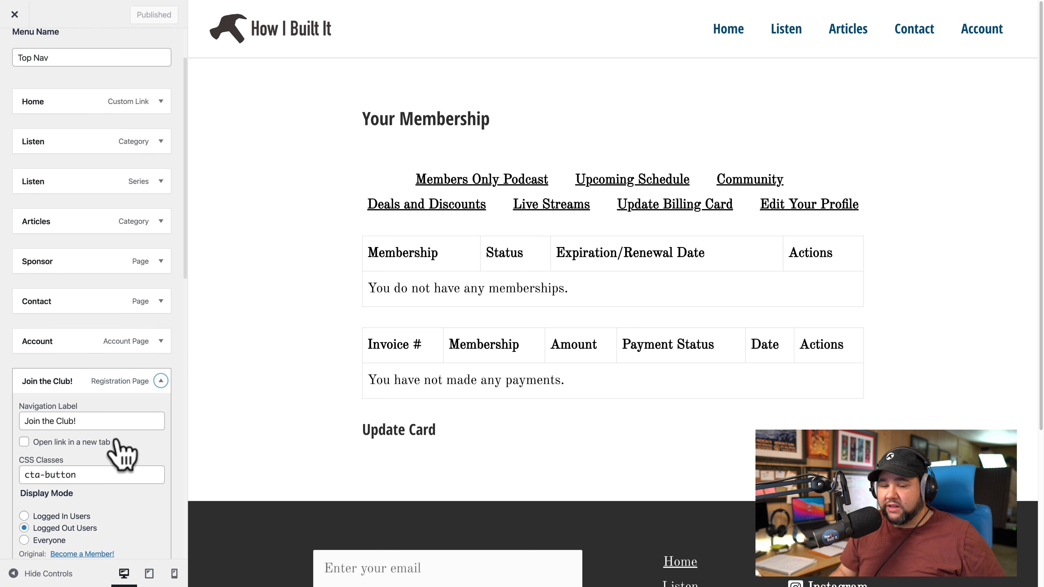
{"action": "scroll", "coordinate": [99, 435], "scroll_direction": "down", "scroll_amount": 1}
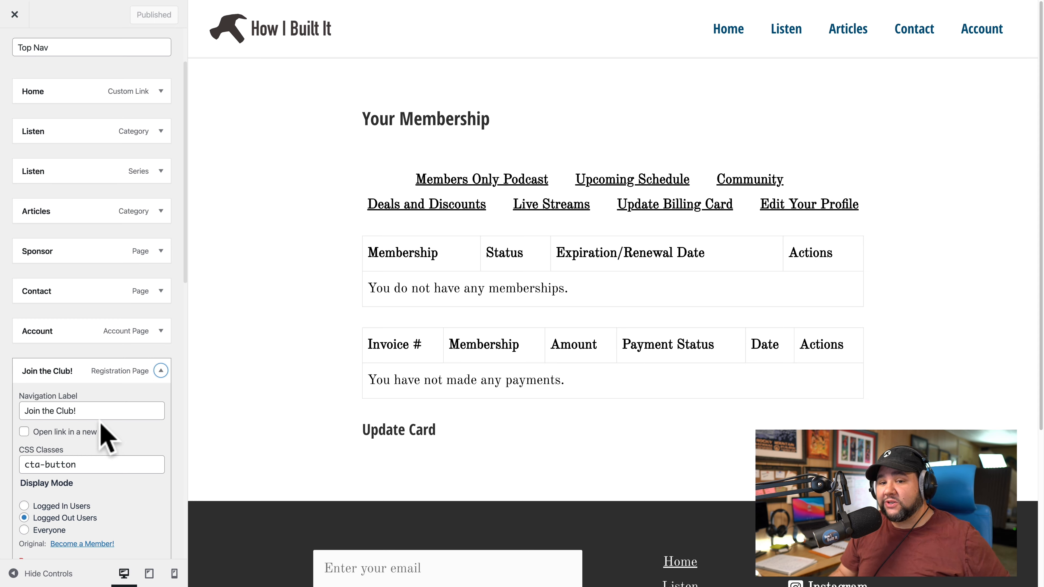
{"action": "left_click", "coordinate": [160, 371]}
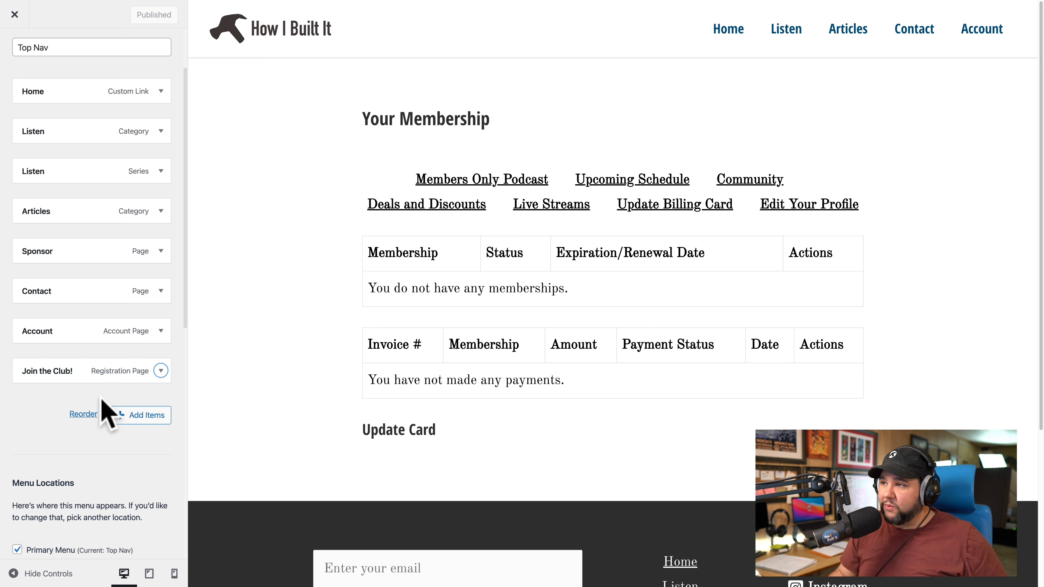
{"action": "left_click", "coordinate": [124, 416]}
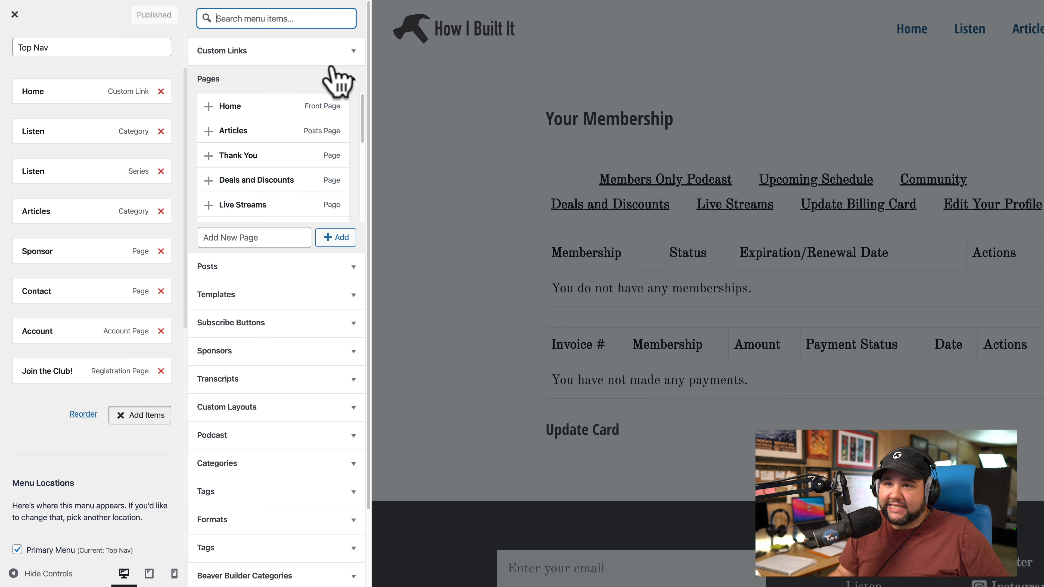
{"action": "left_click", "coordinate": [352, 51]}
{"action": "left_click", "coordinate": [308, 73]}
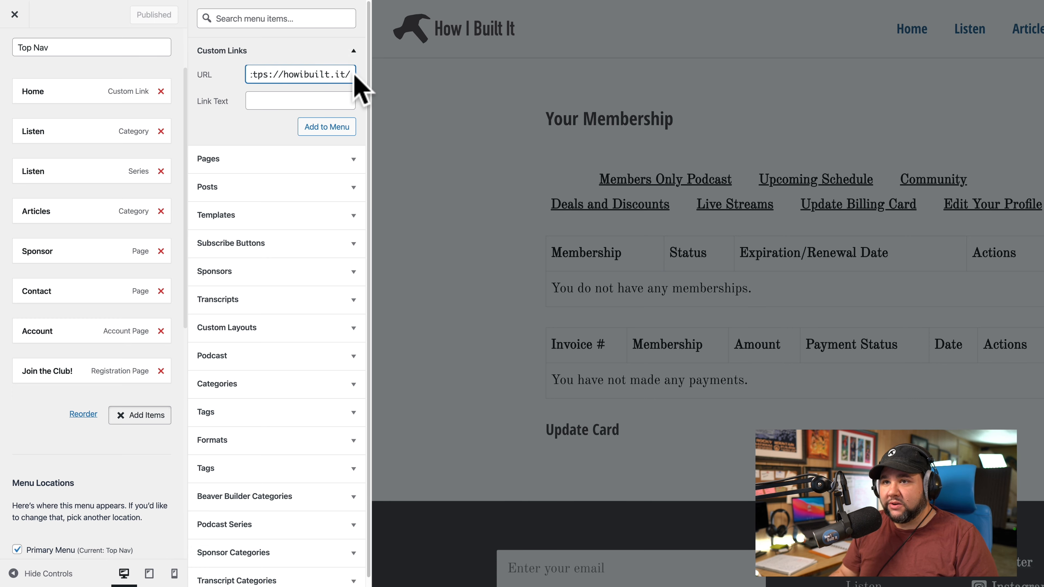
{"action": "key", "text": "BackSpace"}
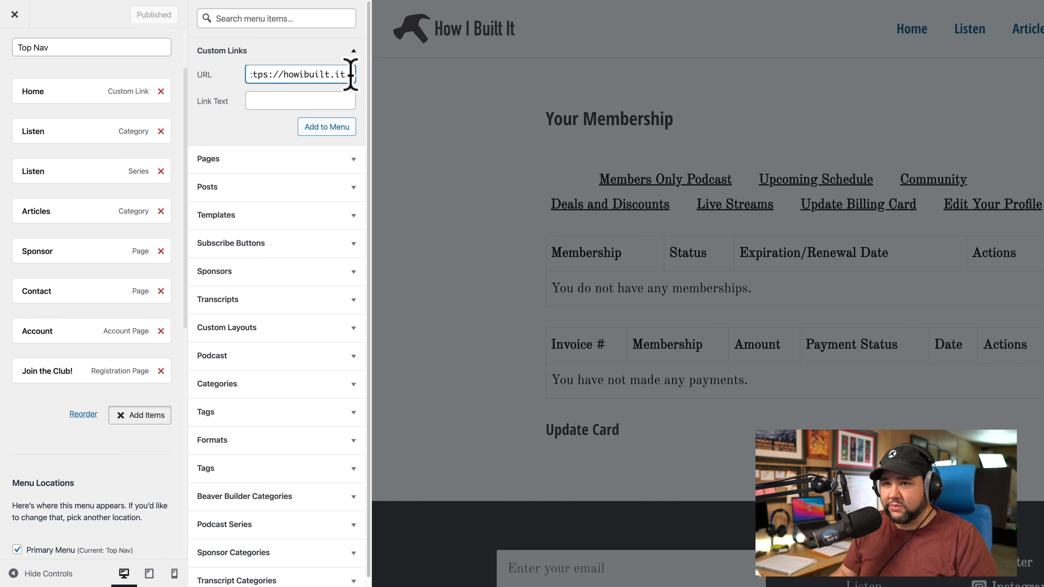
{"action": "type", "text": "/wp-"}
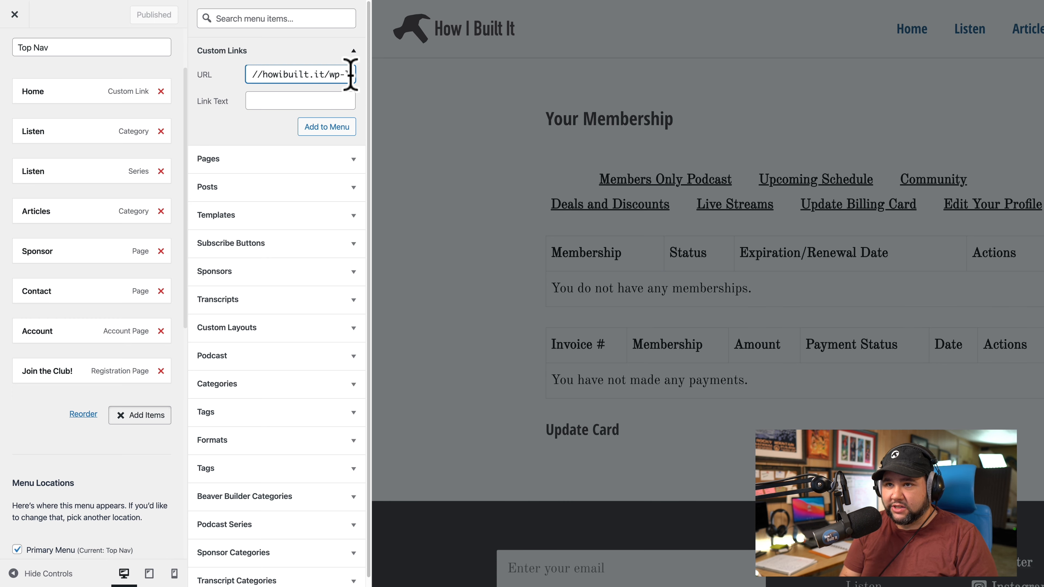
{"action": "type", "text": "aogin.php"}
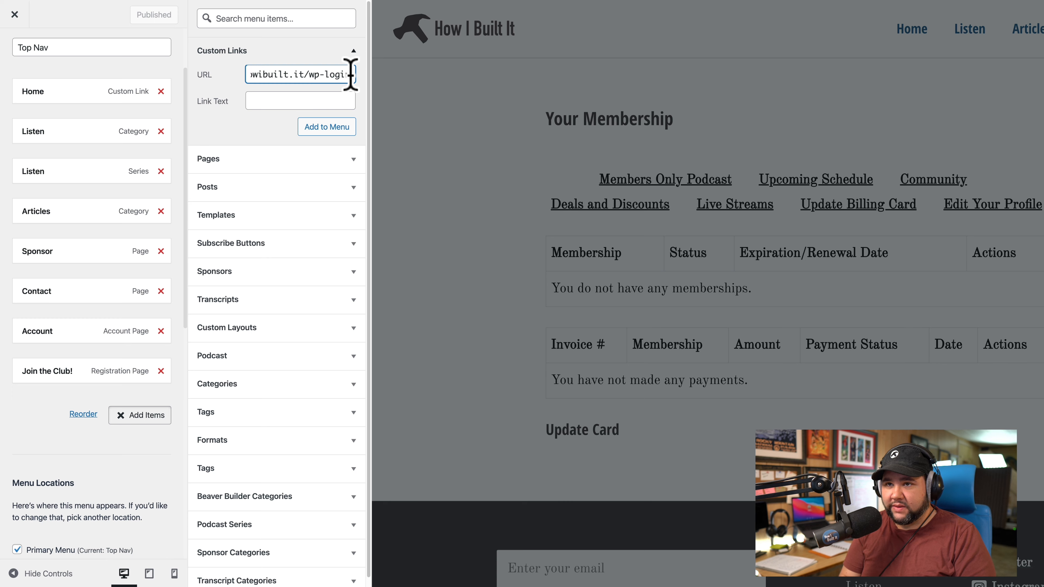
{"action": "left_click", "coordinate": [301, 102]}
{"action": "type", "text": "Sign "}
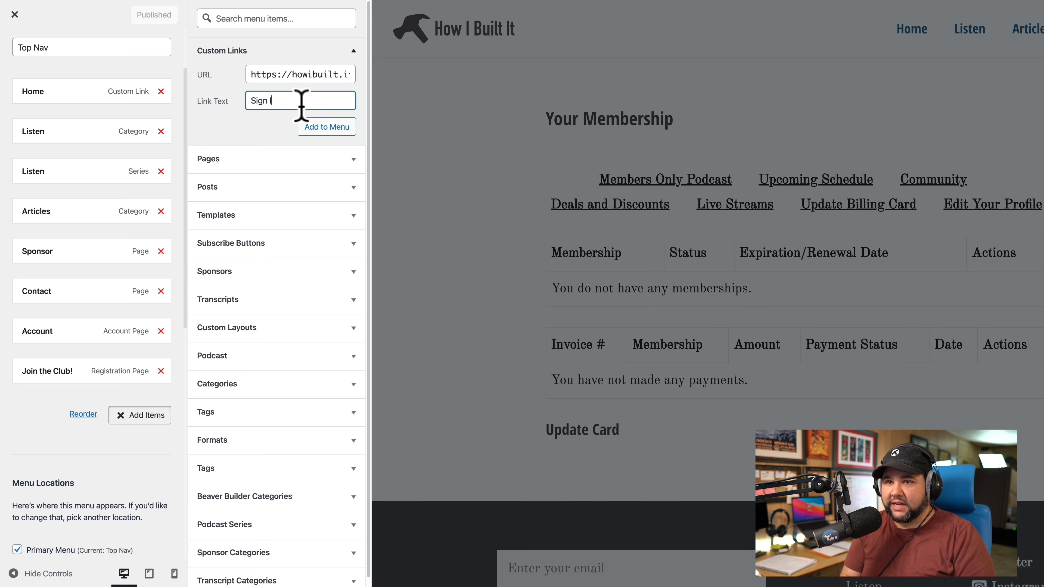
{"action": "type", "text": "In"}
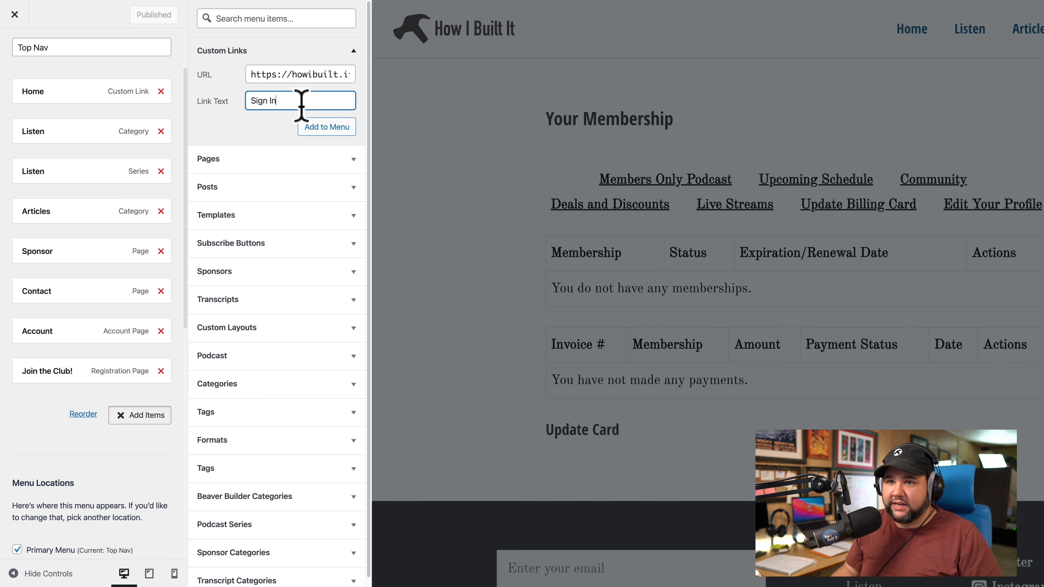
{"action": "left_click", "coordinate": [315, 127]}
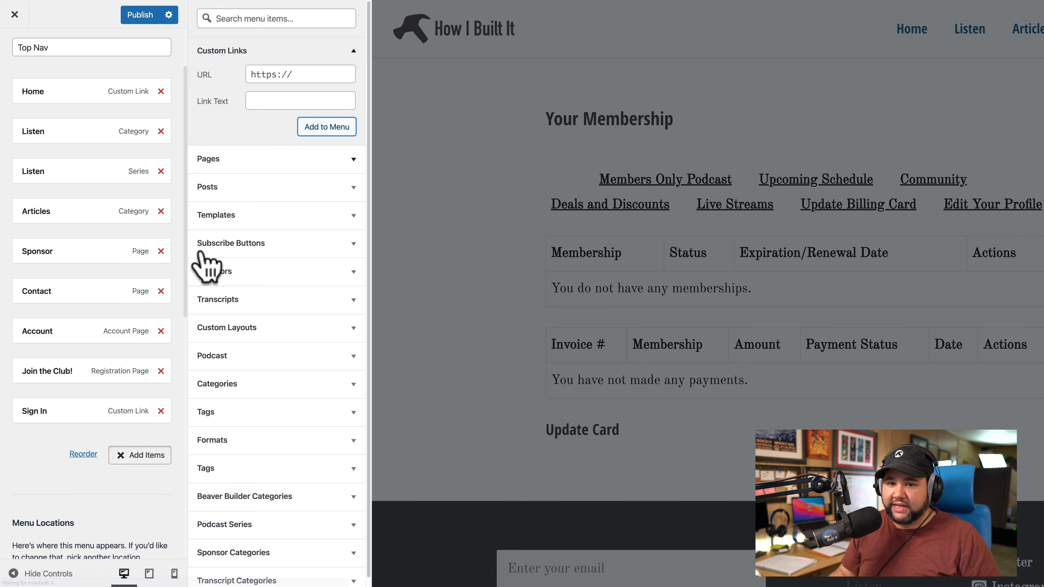
Set the Sign In item's Display Mode to Logged Out Users.
{"action": "left_click", "coordinate": [87, 412]}
{"action": "scroll", "coordinate": [77, 481], "scroll_direction": "down", "scroll_amount": 3}
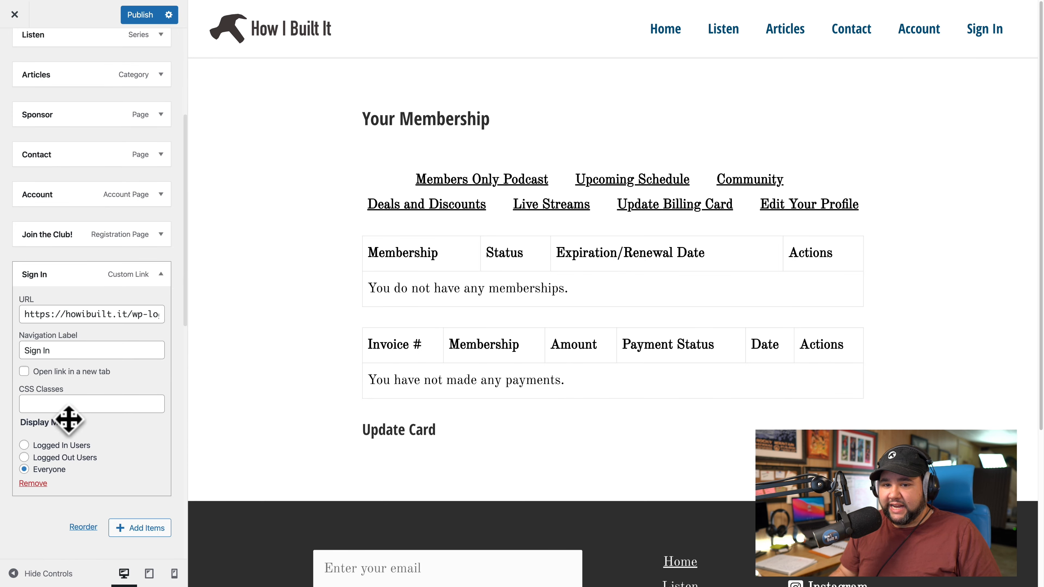
{"action": "left_click", "coordinate": [68, 452]}
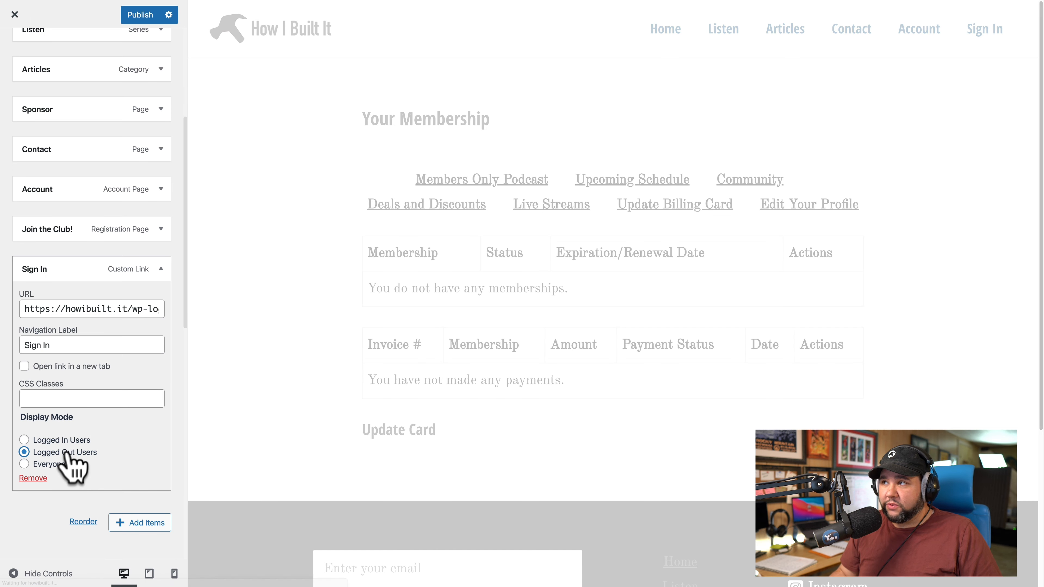
{"action": "left_click", "coordinate": [161, 269]}
Move Sign In above Join the Club!, publish the changes, and close the customizer.
{"action": "left_click_drag", "start_coordinate": [70, 269], "coordinate": [66, 225]}
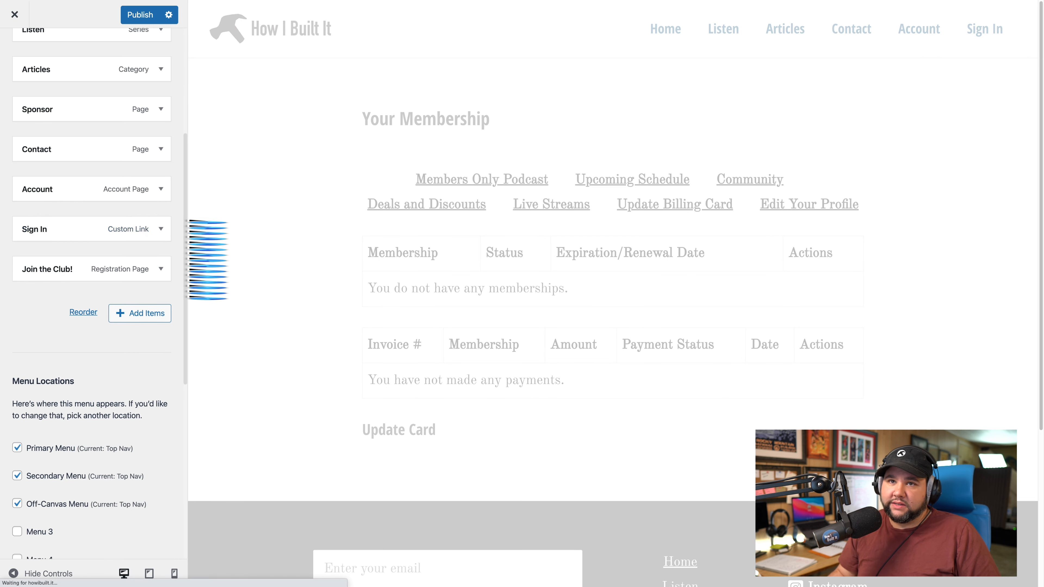
{"action": "left_click", "coordinate": [145, 14]}
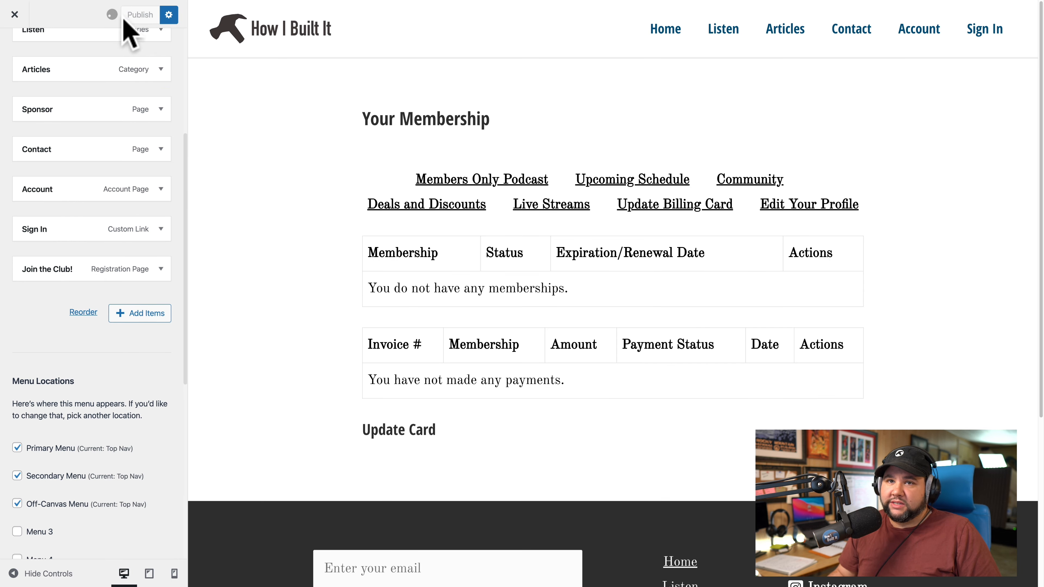
{"action": "left_click", "coordinate": [15, 14]}
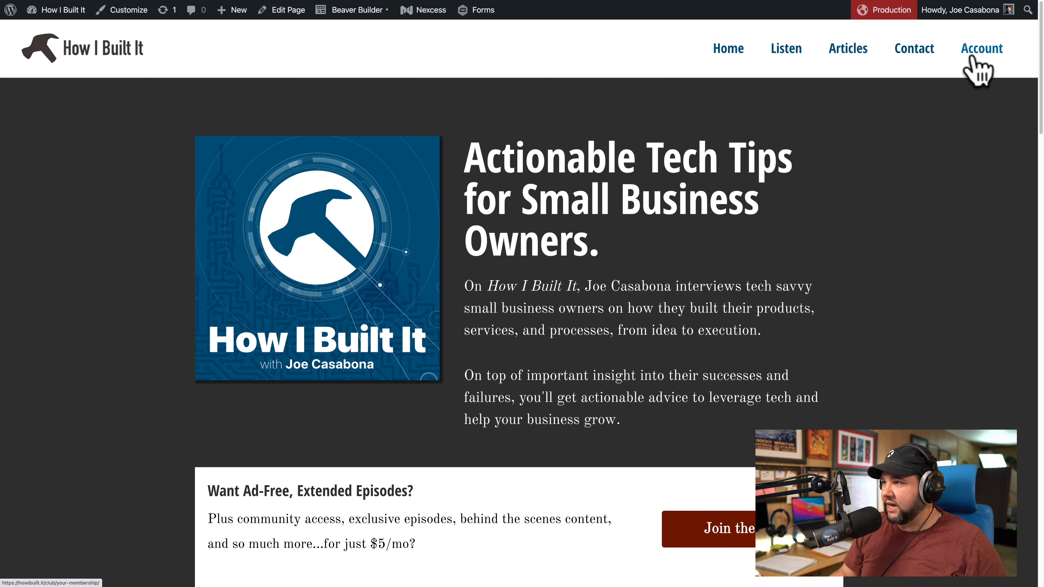
Log out, return to the How I Built It home page, and follow the new Sign In link to the login page.
{"action": "mouse_move", "coordinate": [980, 25]}
{"action": "left_click", "coordinate": [931, 82]}
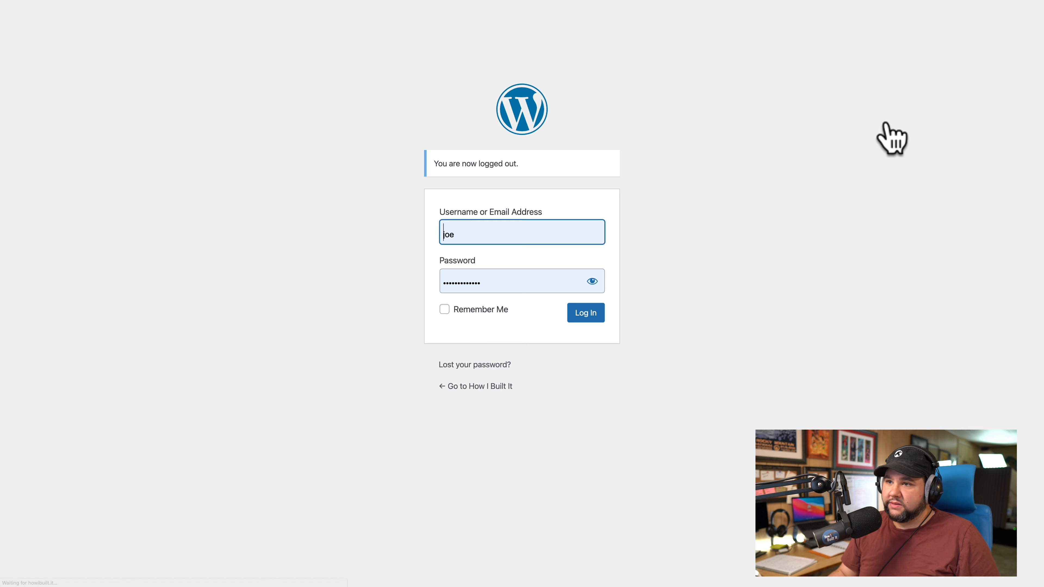
{"action": "left_click", "coordinate": [476, 389]}
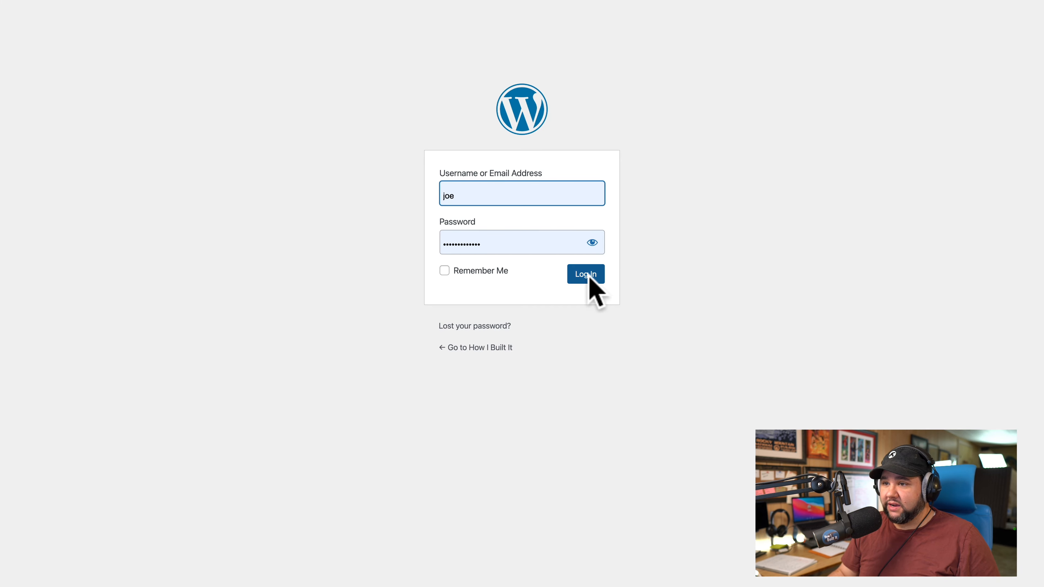
{"action": "left_click", "coordinate": [587, 278]}
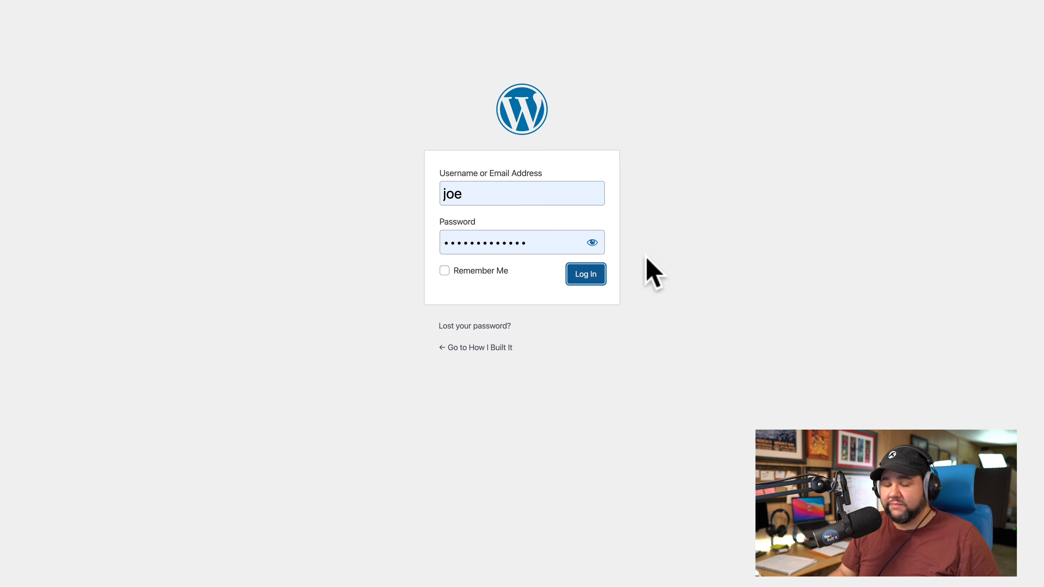